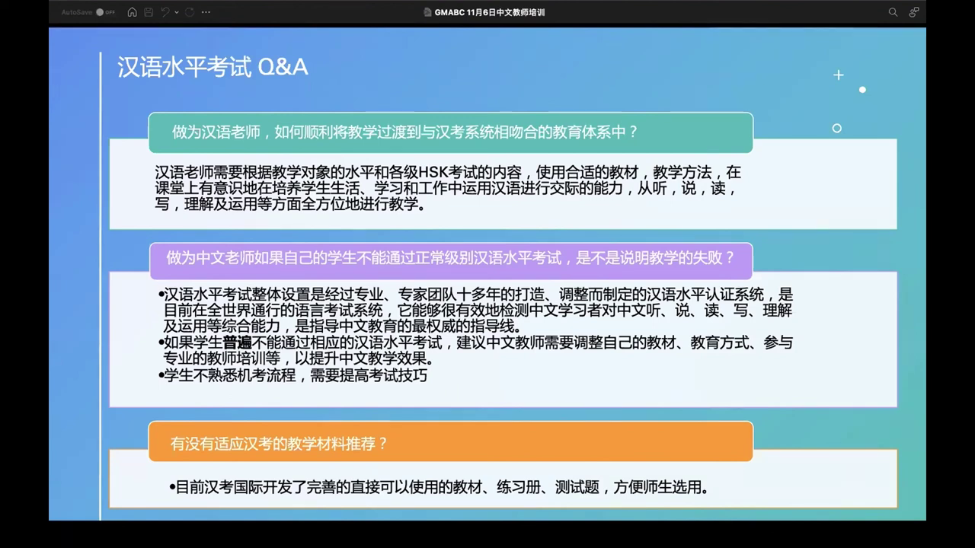
Step: Switch to Seesaw in the browser and open the journal of the class 中文1班
left_click(548, 207)
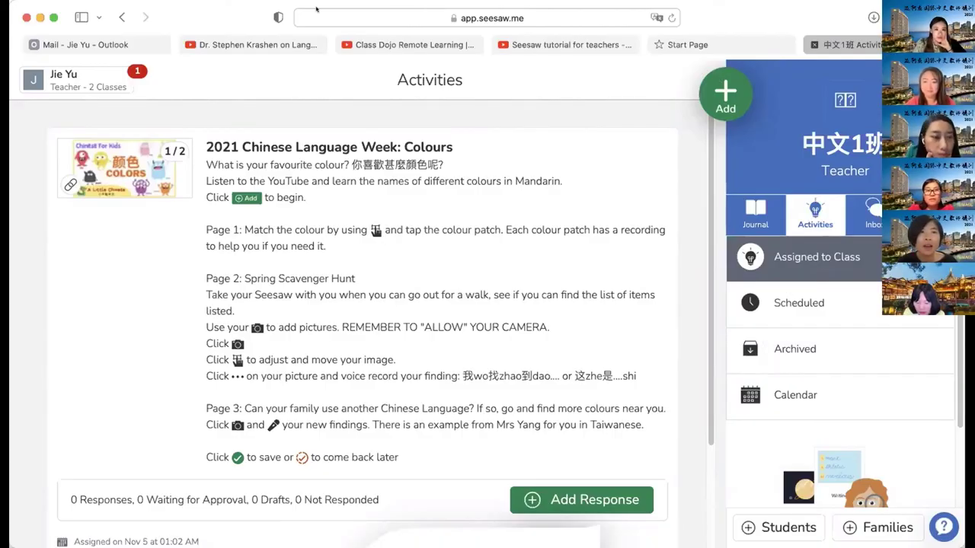
scroll(407, 170, "up", 2)
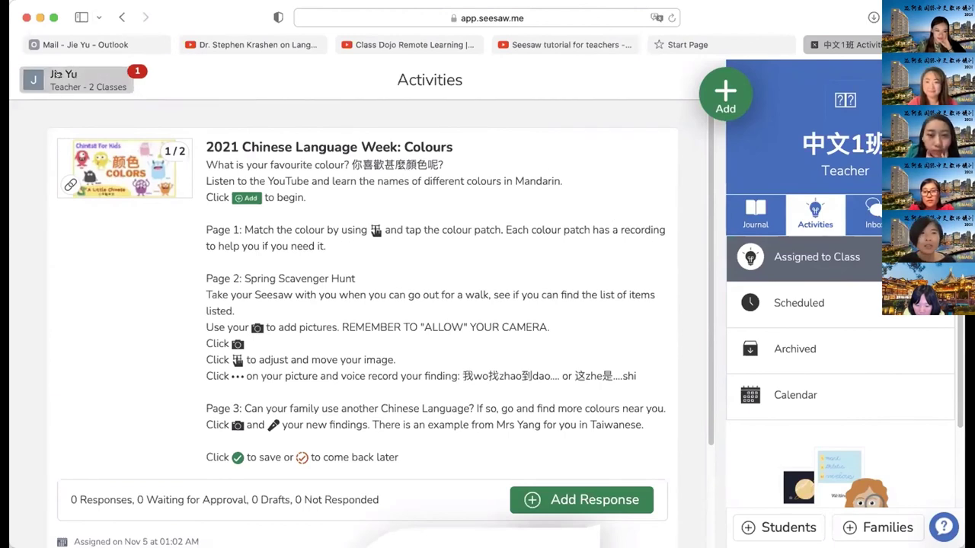
left_click(61, 74)
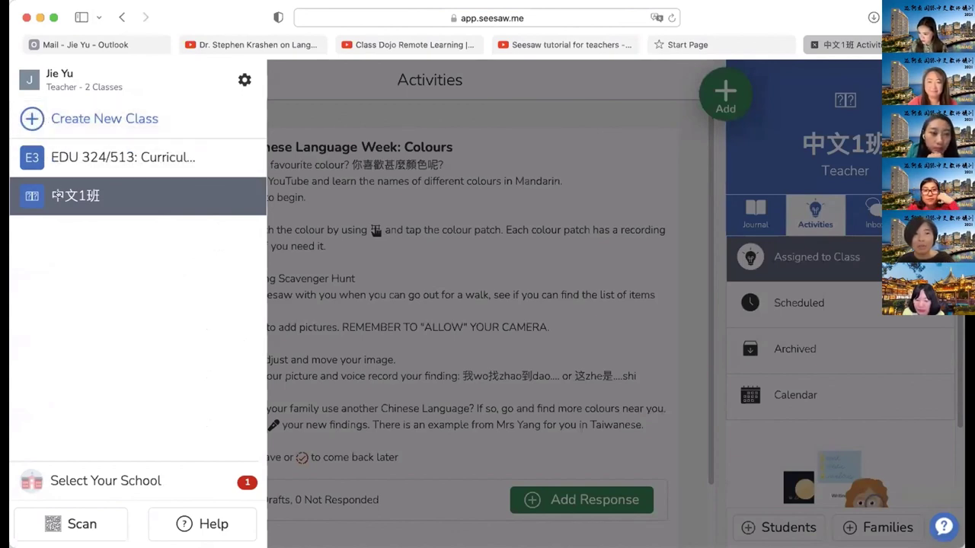
left_click(56, 196)
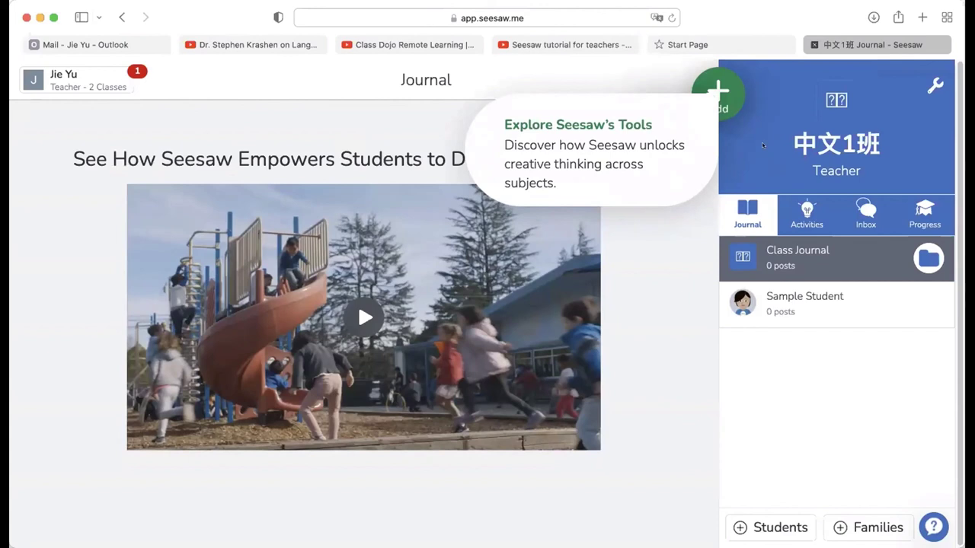
left_click(759, 143)
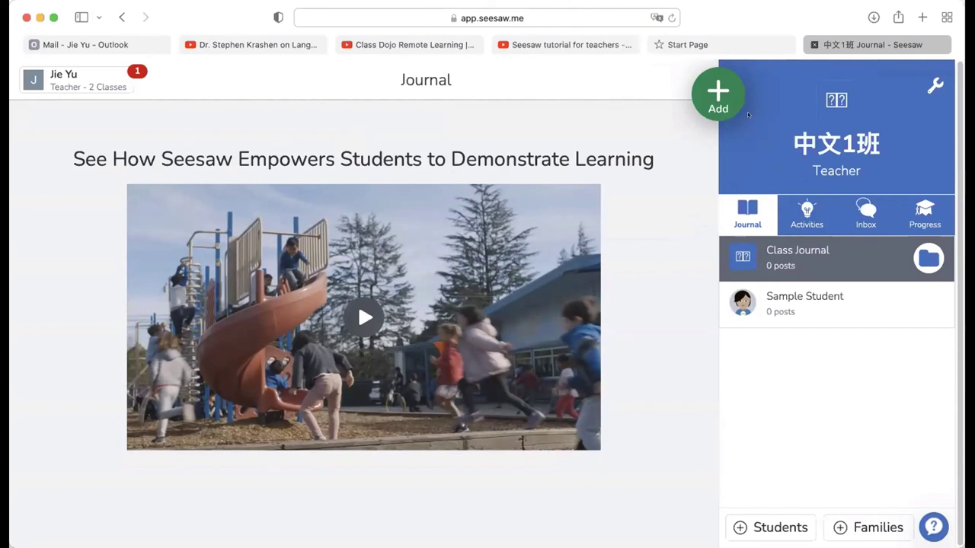
Step: Start assigning an activity to the class and browse the Community section of the Activity Library
left_click(710, 91)
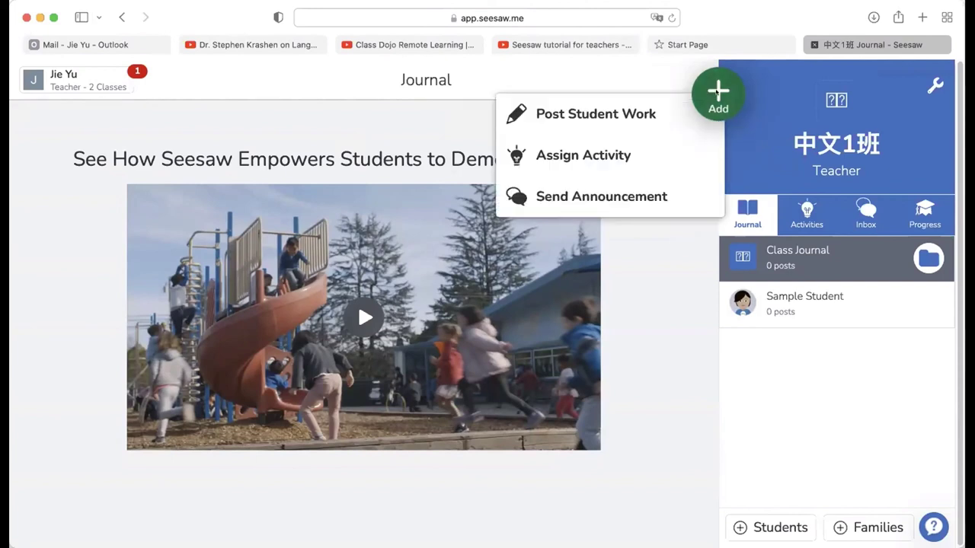
left_click(602, 150)
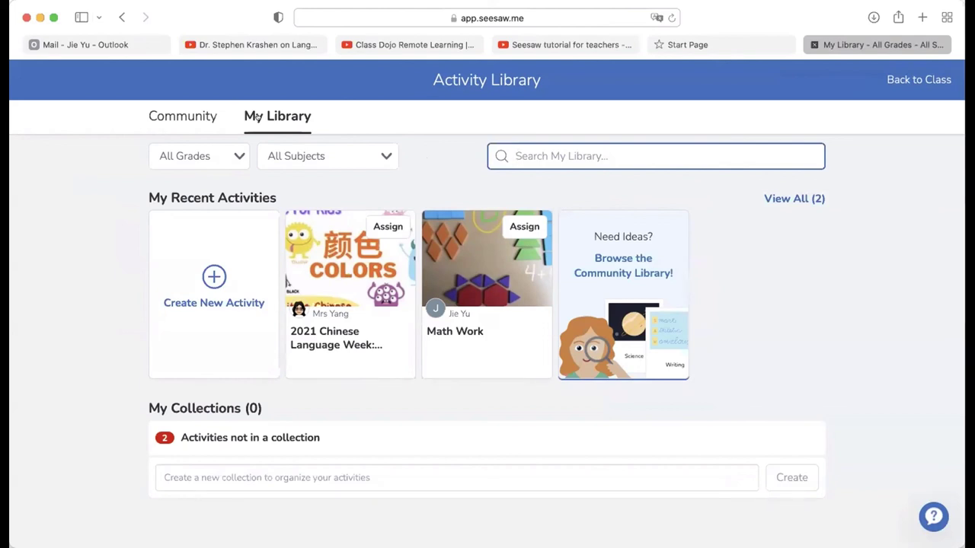
left_click(178, 115)
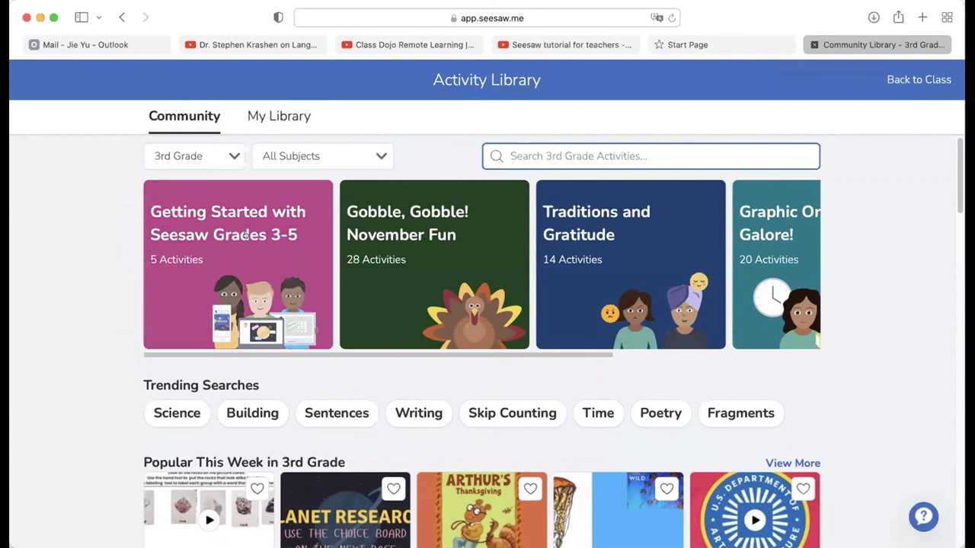
scroll(245, 236, "down", 2)
scroll(245, 236, "up", 2)
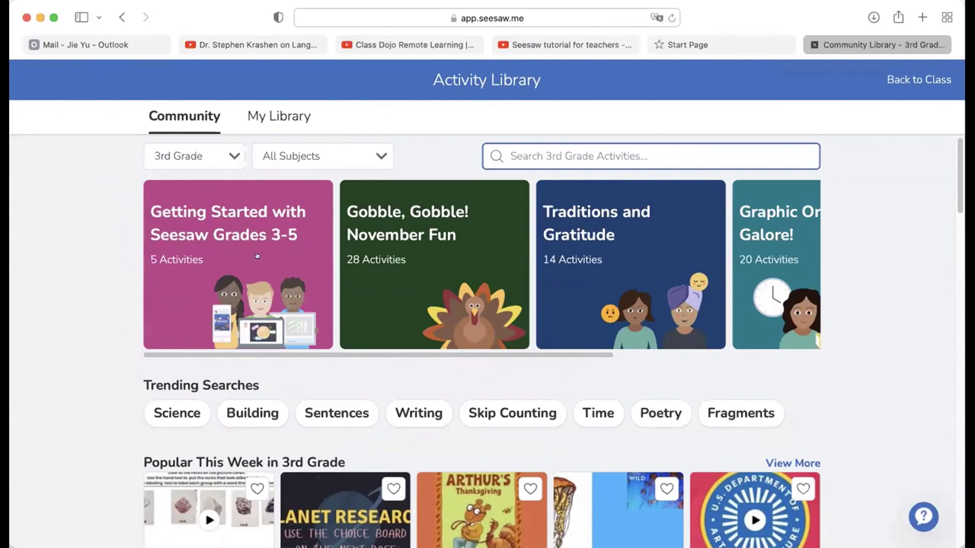
Step: Filter the community activities to 5th Grade and look through the available subjects
left_click(226, 153)
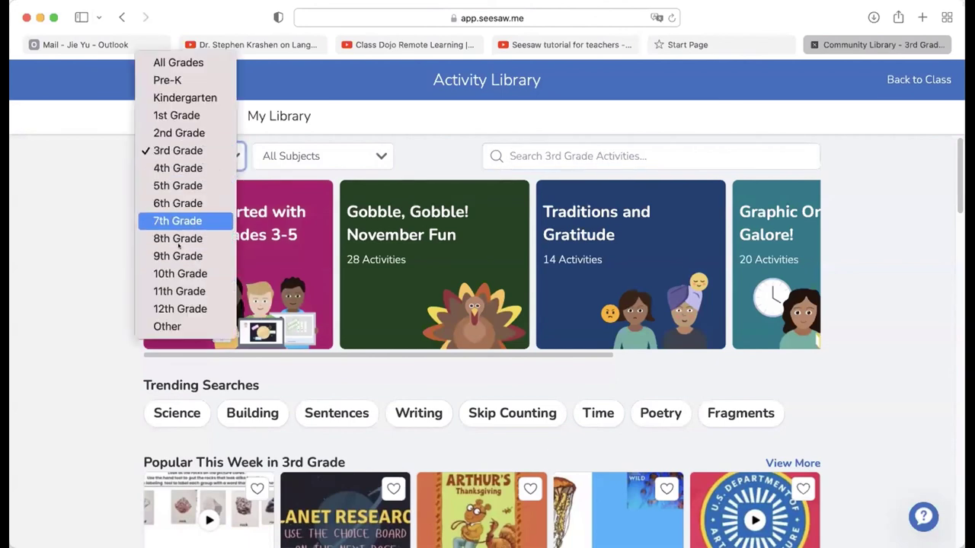
left_click(181, 186)
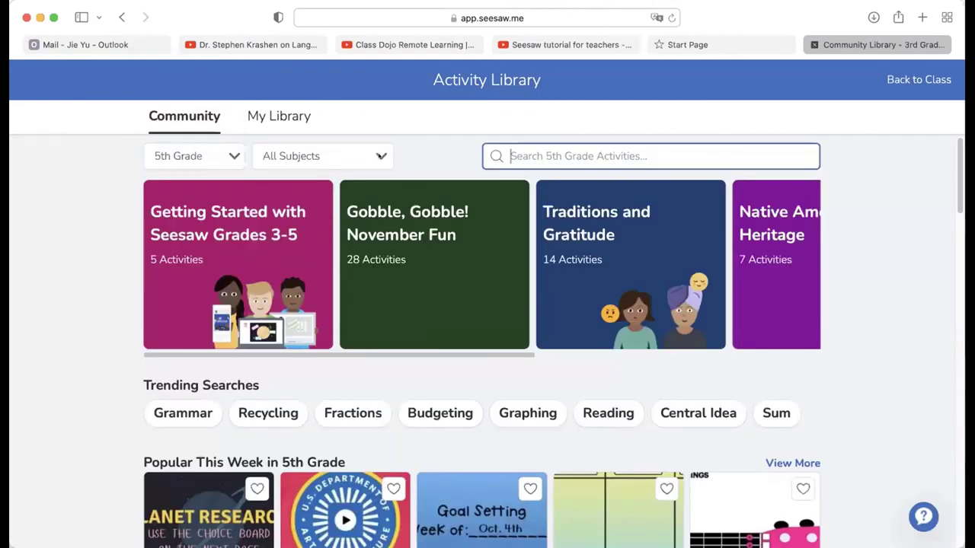
left_click(343, 156)
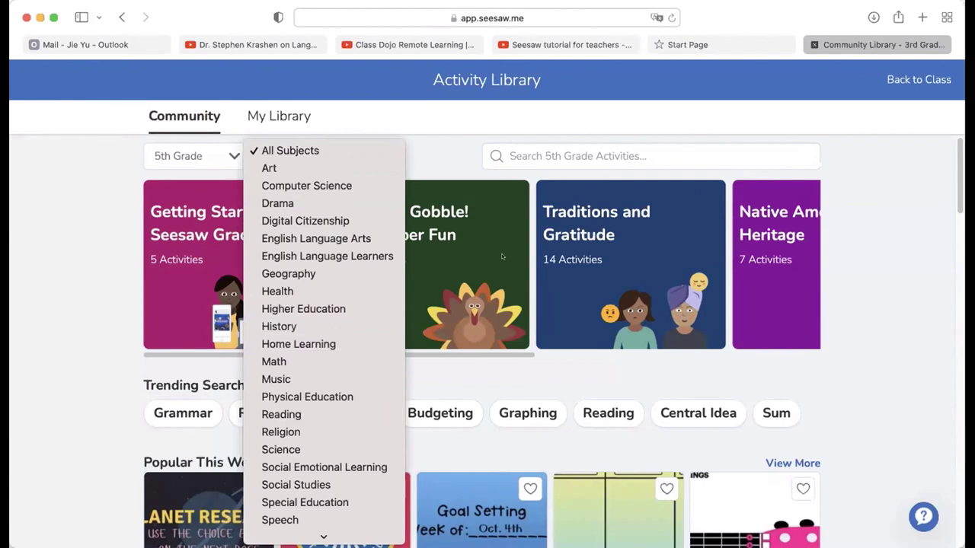
left_click(457, 151)
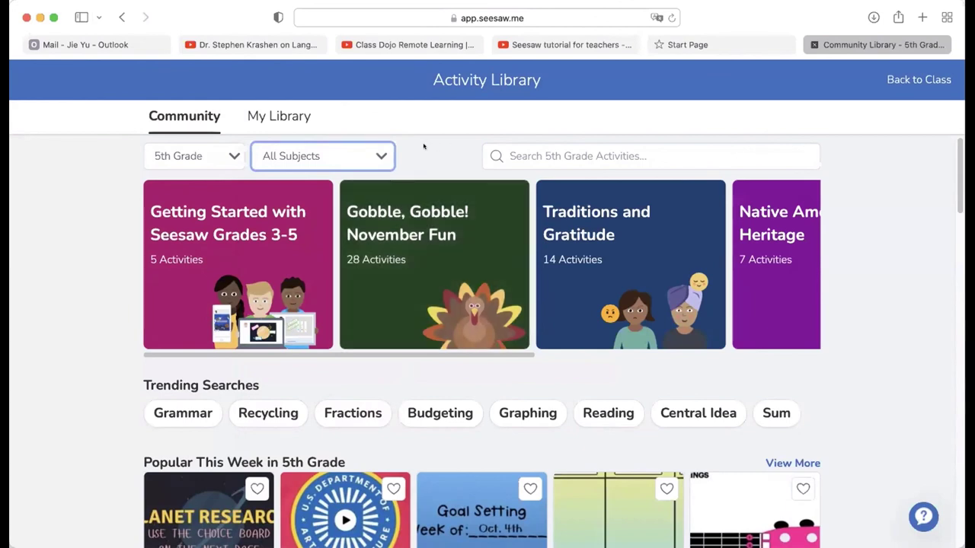
Step: Set the grade filter to All Grades and search the community activities for "CHINESE"
left_click(233, 154)
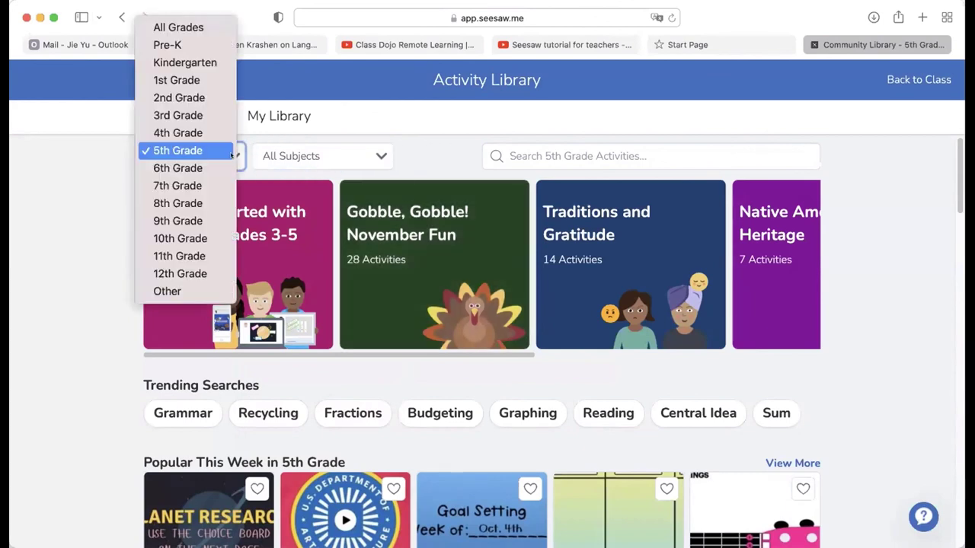
left_click(177, 28)
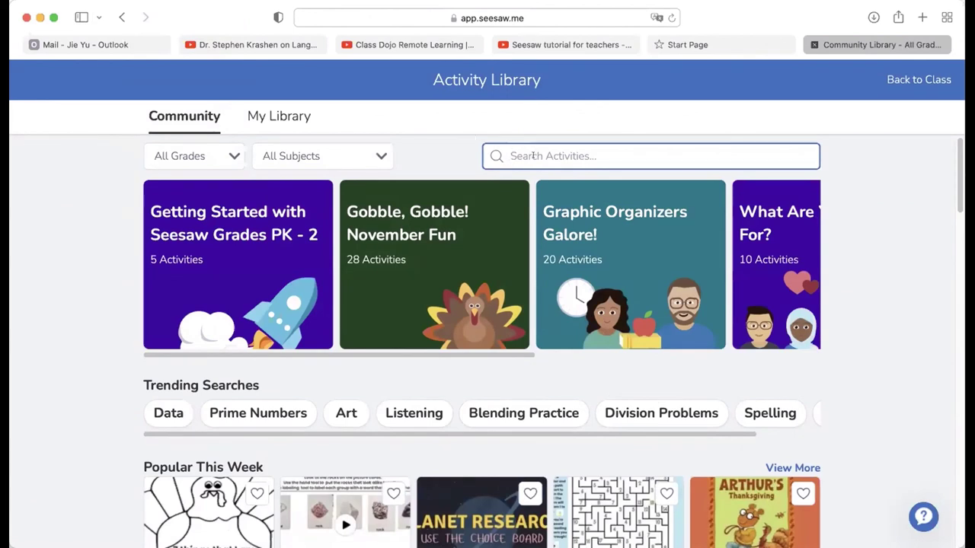
type("CHINESE")
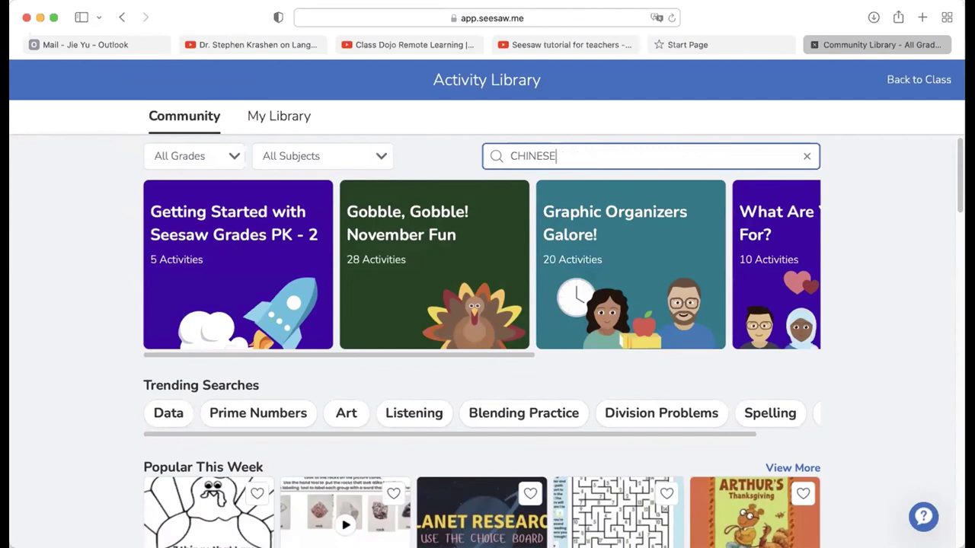
key("Return")
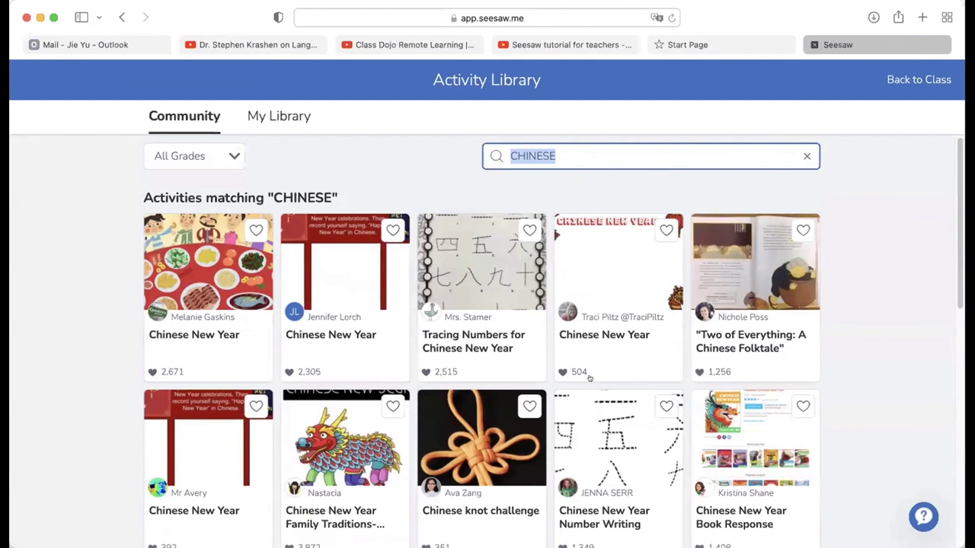
Step: Open the "Tracing Numbers for Chinese New Year" activity from the search results and review its instructions and template
scroll(587, 374, "down", 1)
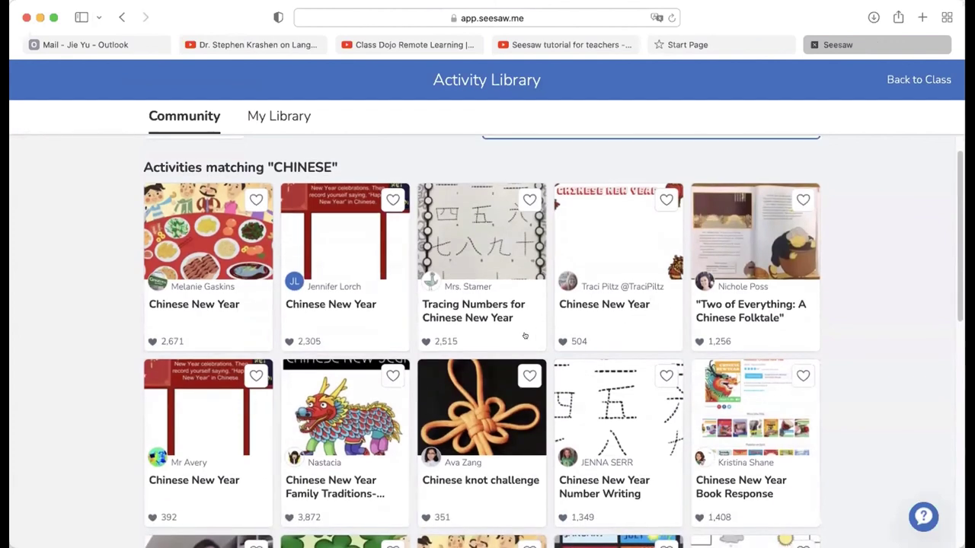
left_click(473, 244)
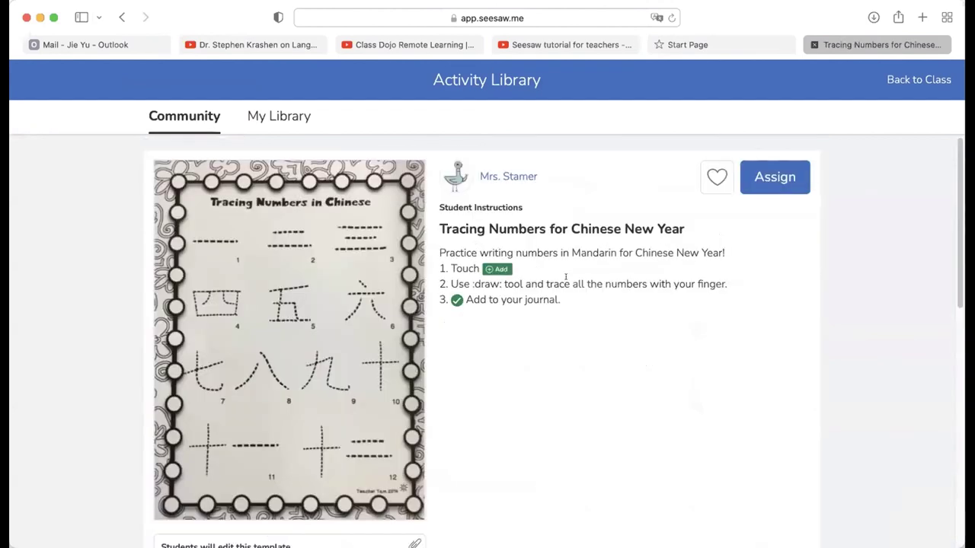
scroll(529, 297, "down", 1)
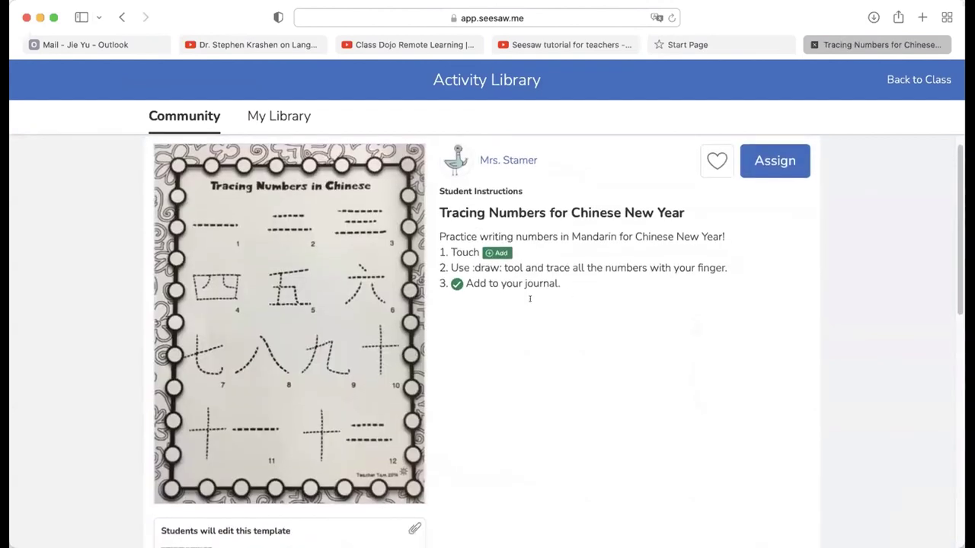
scroll(528, 297, "up", 1)
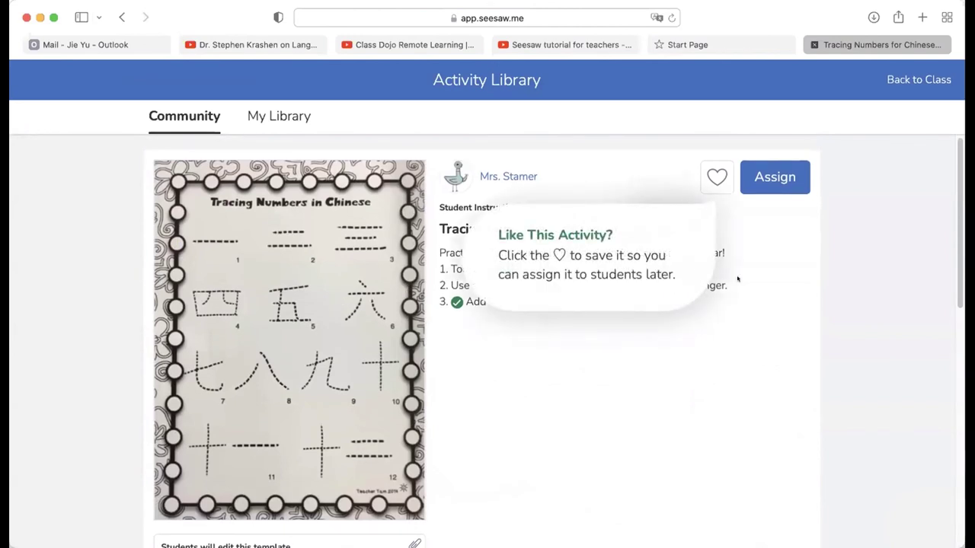
left_click(748, 300)
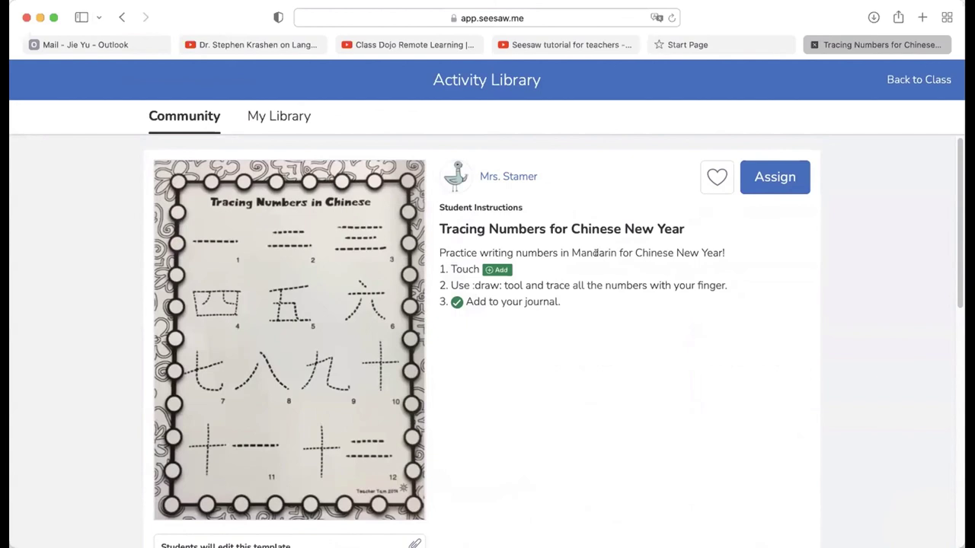
left_click(709, 175)
scroll(578, 268, "down", 5)
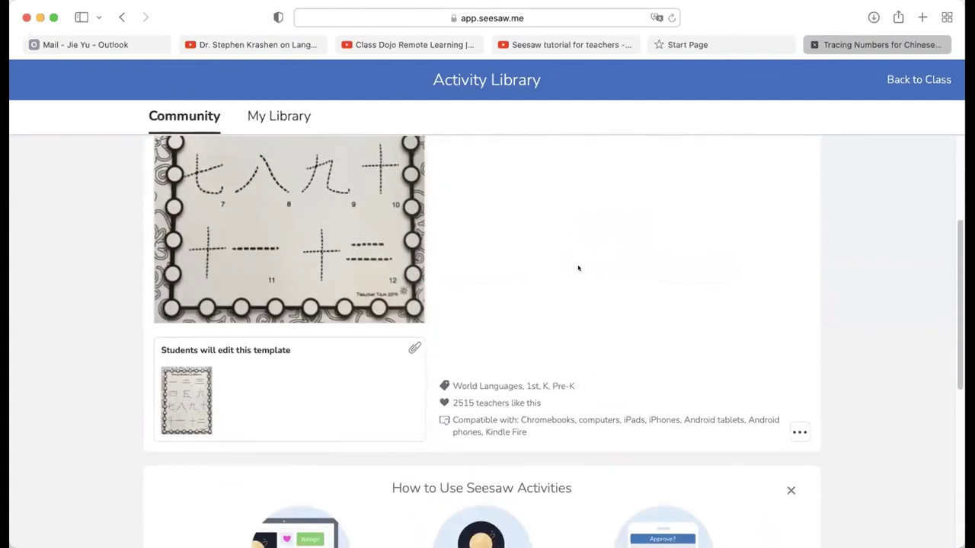
scroll(578, 268, "up", 5)
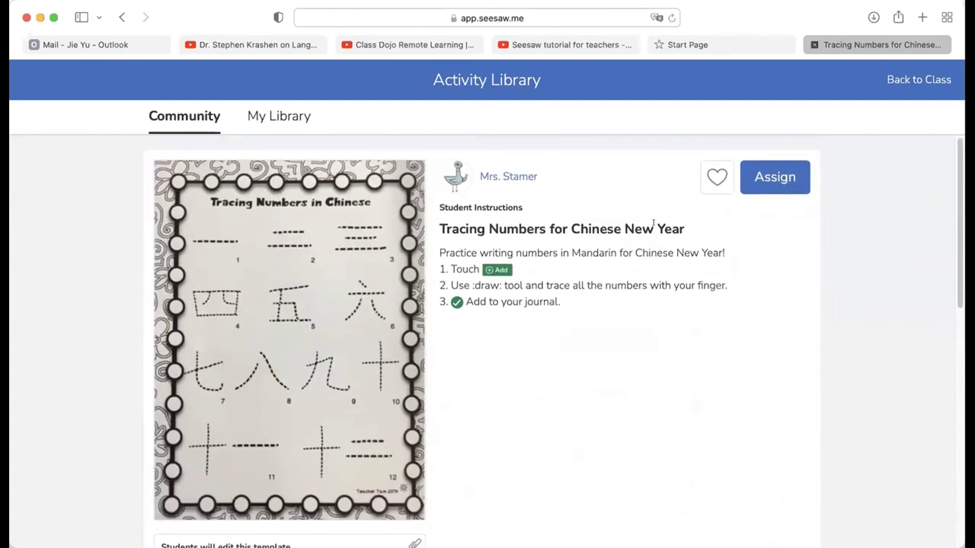
Step: Assign the "Tracing Numbers for Chinese New Year" activity to the class 中文1班 and view it in that class
left_click(766, 178)
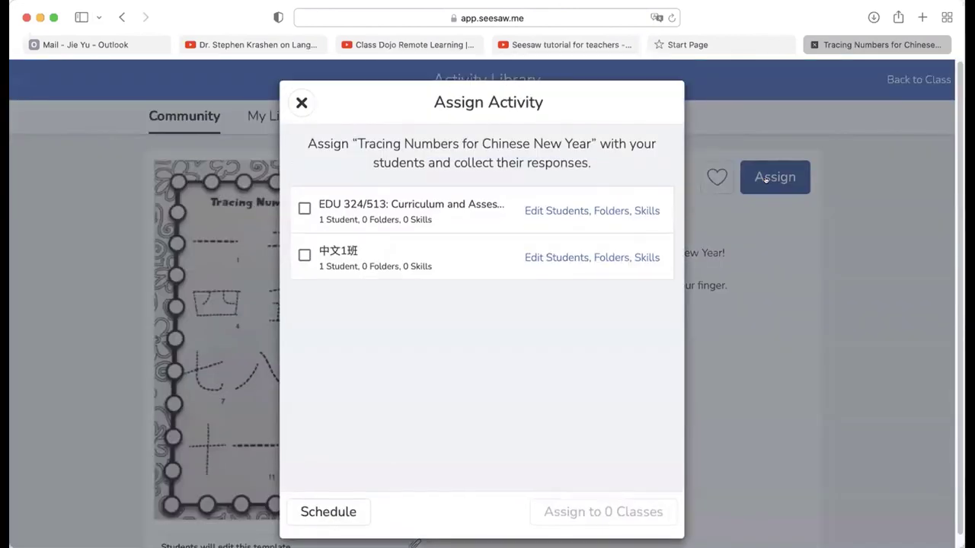
left_click(304, 255)
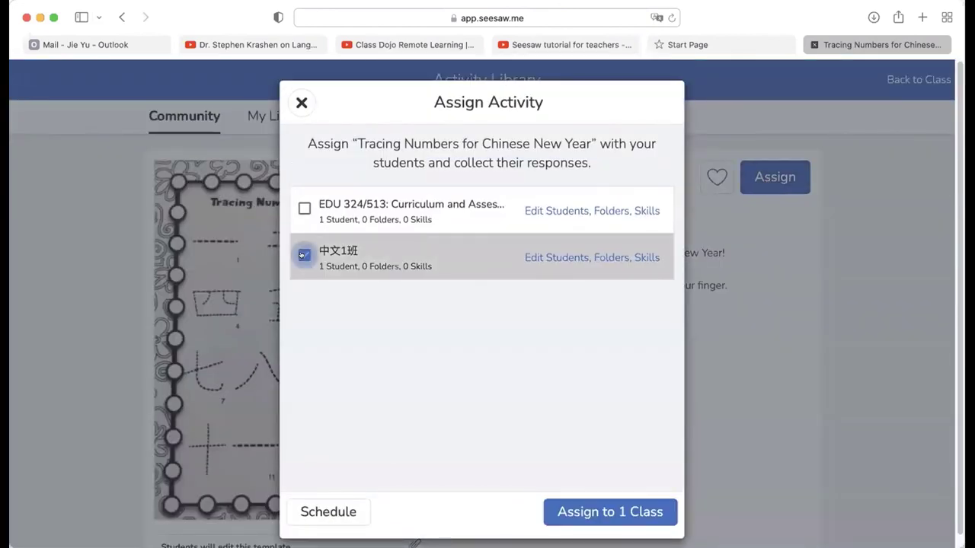
left_click(621, 511)
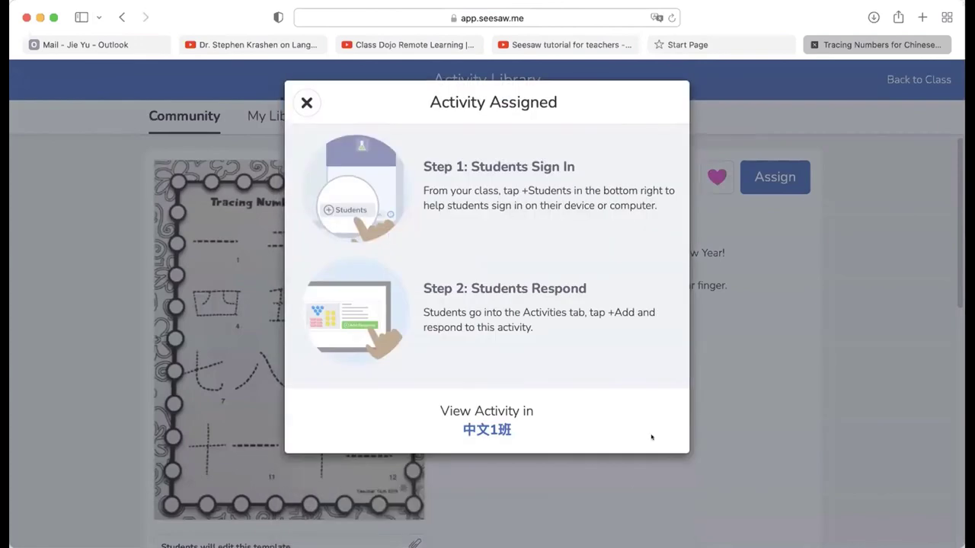
left_click(488, 417)
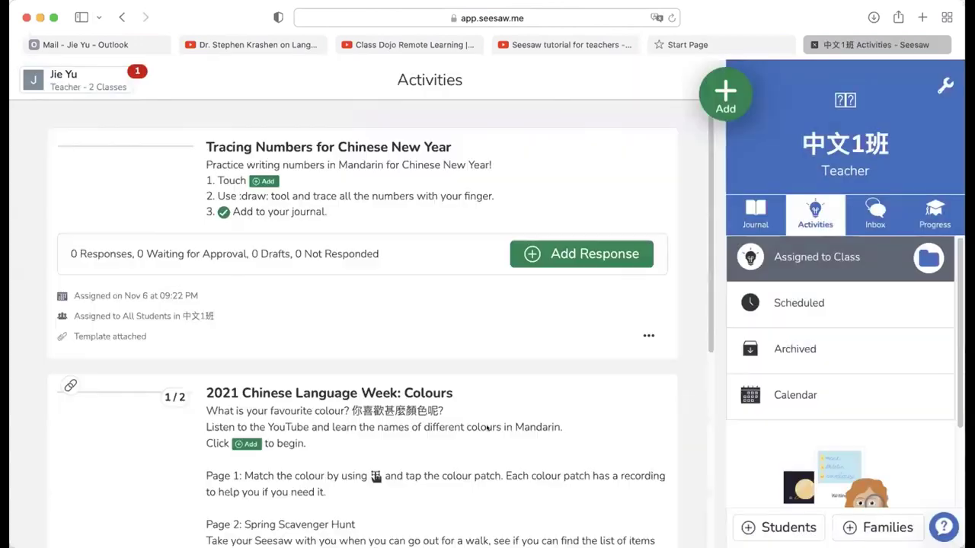